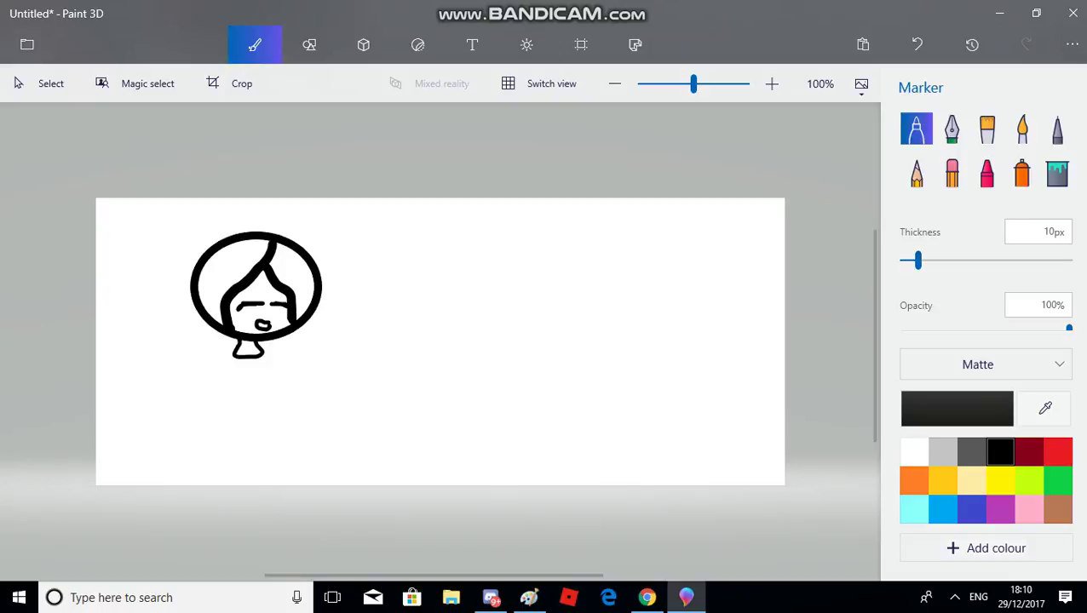
Draw the figure's body sides, long hair, inner arm lines and horizontal chest stripes with the black 10 px marker.
mouse_move(234, 352)
left_mouse_down()
mouse_move(206, 387)
mouse_move(195, 484)
left_mouse_up()
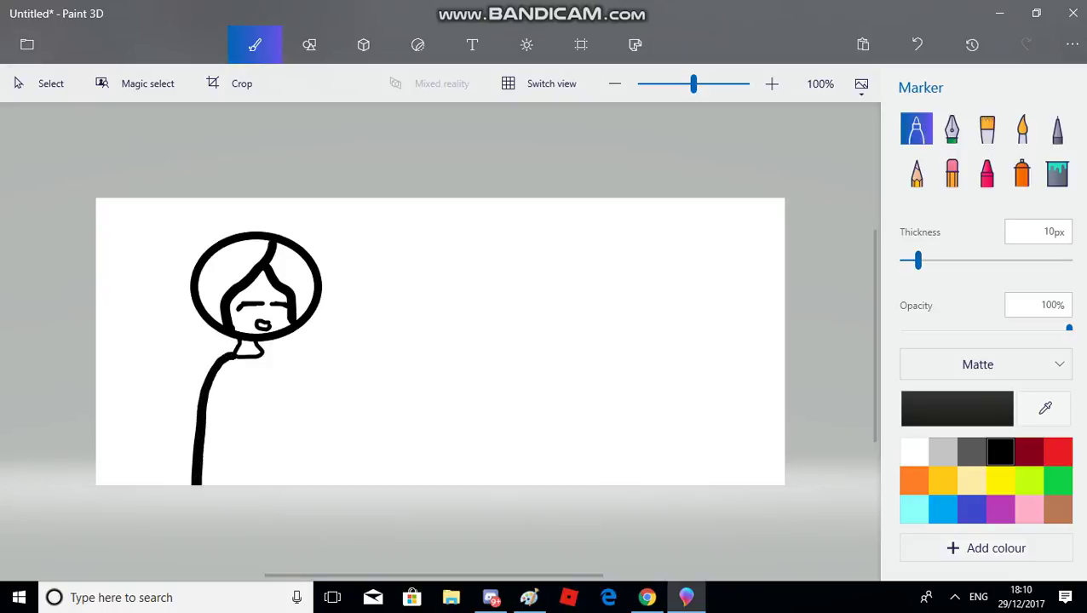
mouse_move(262, 348)
left_mouse_down()
mouse_move(274, 353)
mouse_move(287, 484)
left_mouse_up()
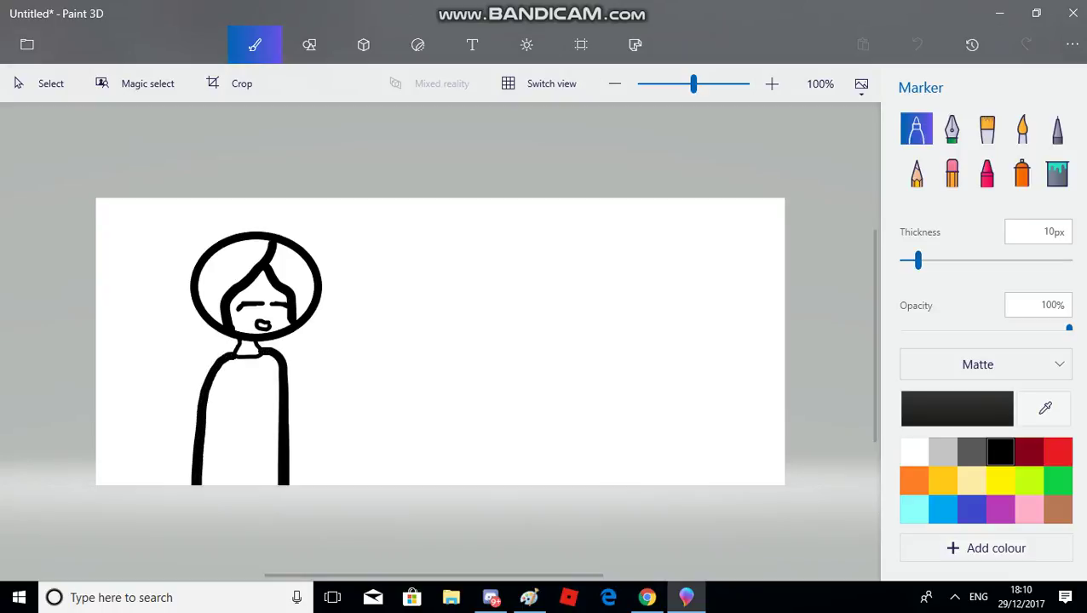
mouse_move(193, 285)
left_mouse_down()
mouse_move(170, 364)
mouse_move(197, 396)
left_mouse_up()
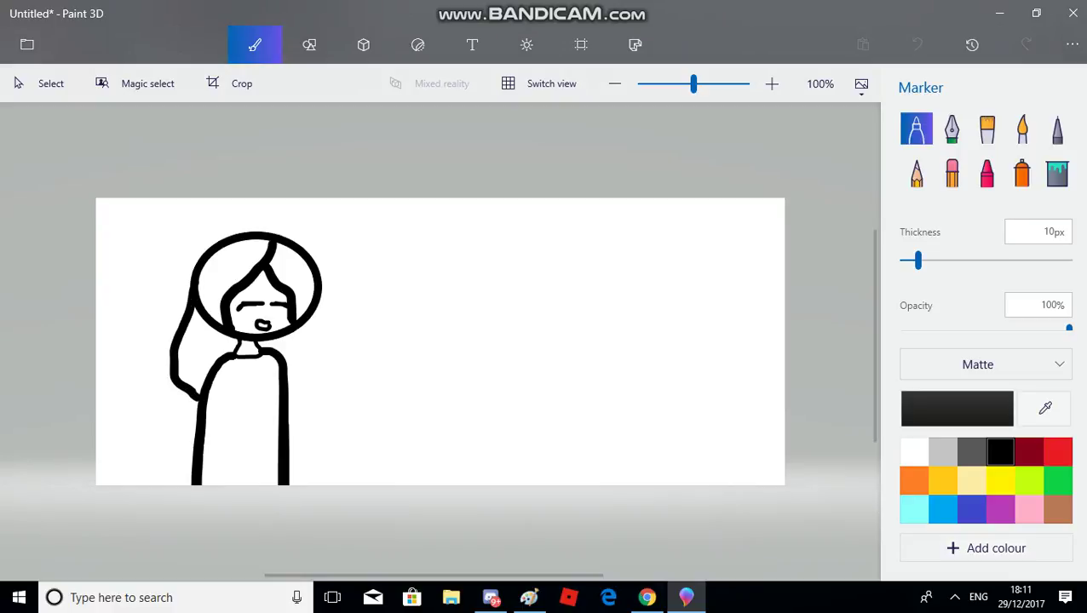
mouse_move(317, 262)
left_mouse_down()
mouse_move(323, 387)
mouse_move(224, 440)
mouse_move(213, 483)
left_mouse_up()
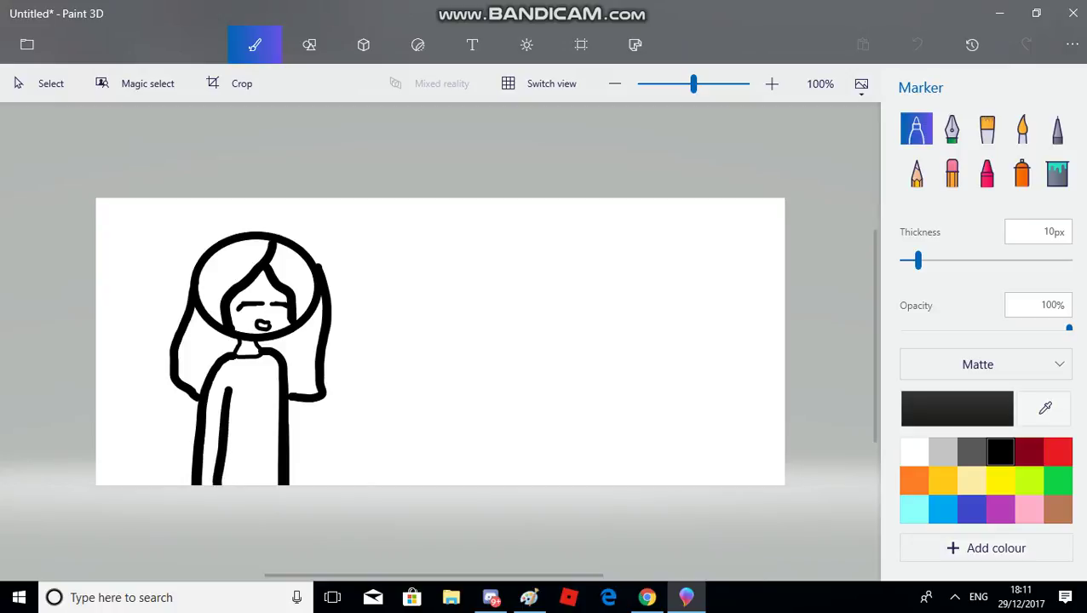
left_click_drag(263, 379, 261, 483)
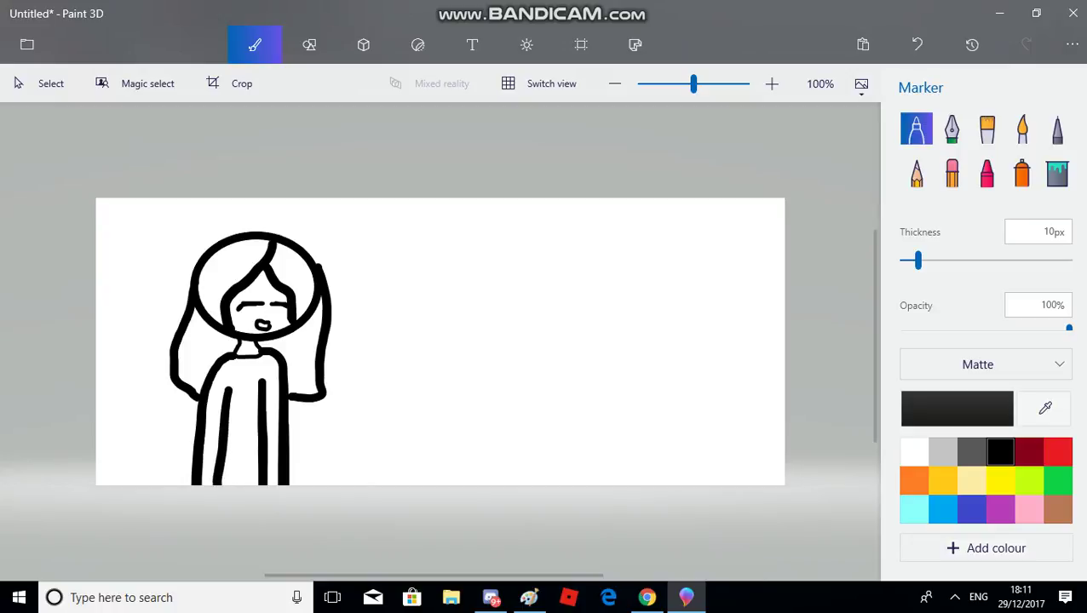
mouse_move(228, 400)
left_mouse_down()
mouse_move(256, 408)
mouse_move(246, 419)
mouse_move(230, 418)
mouse_move(246, 431)
mouse_move(256, 420)
mouse_move(232, 426)
mouse_move(254, 450)
mouse_move(227, 448)
left_mouse_up()
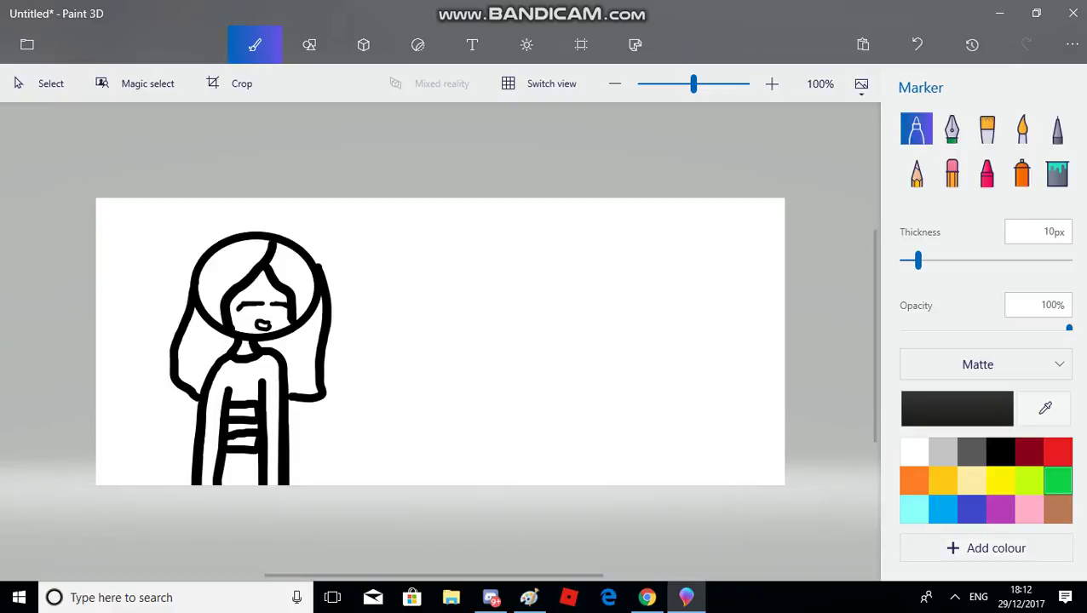
Fill all the hair sections of the figure with brown.
left_click(1058, 480)
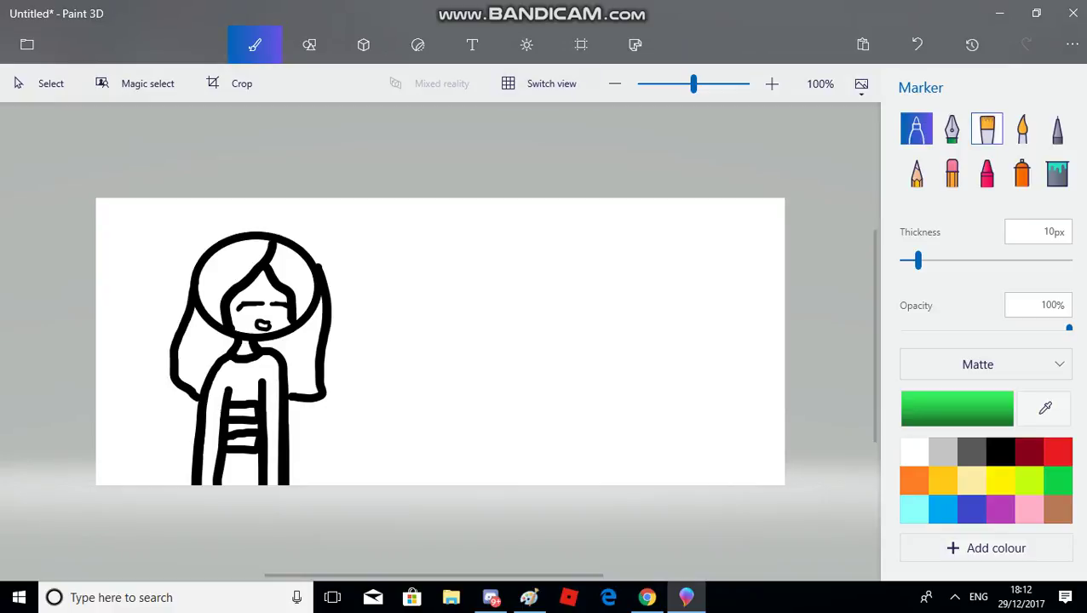
left_click(1057, 173)
left_click(294, 277)
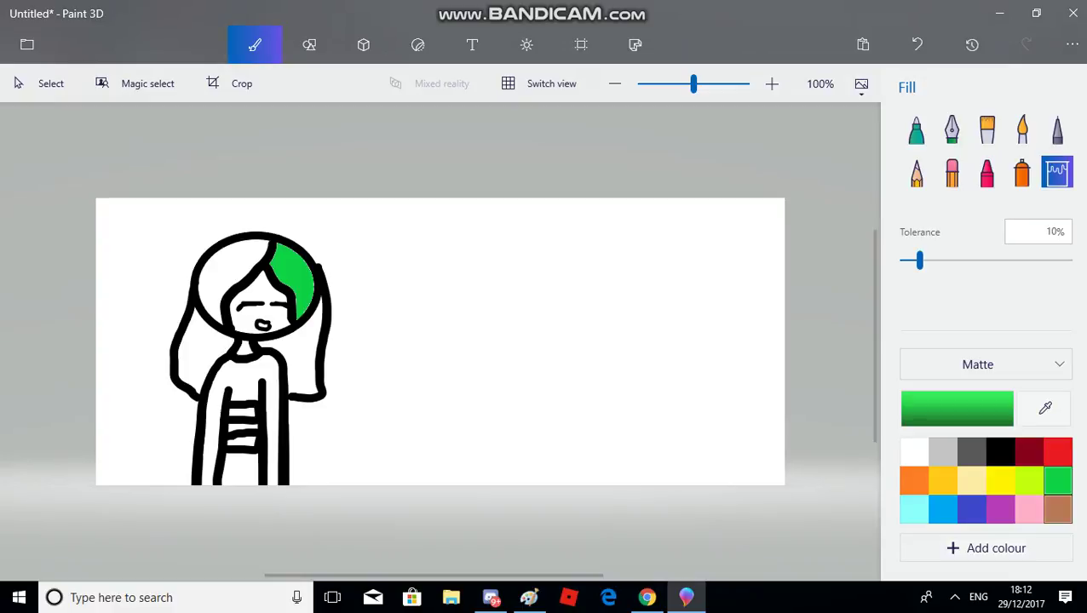
left_click(1058, 508)
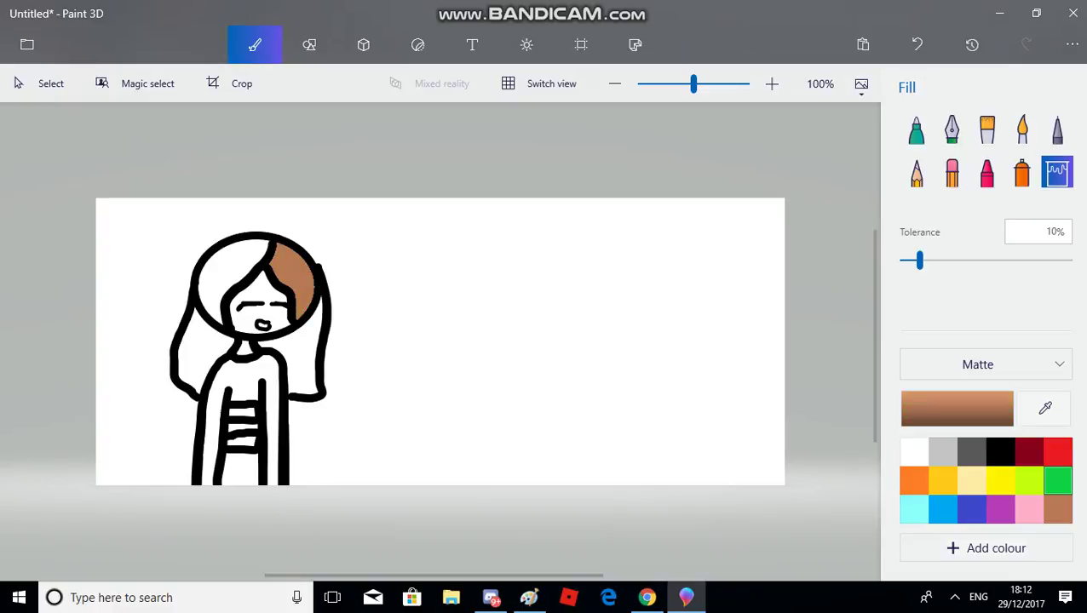
left_click(301, 353)
left_click(200, 353)
left_click(226, 269)
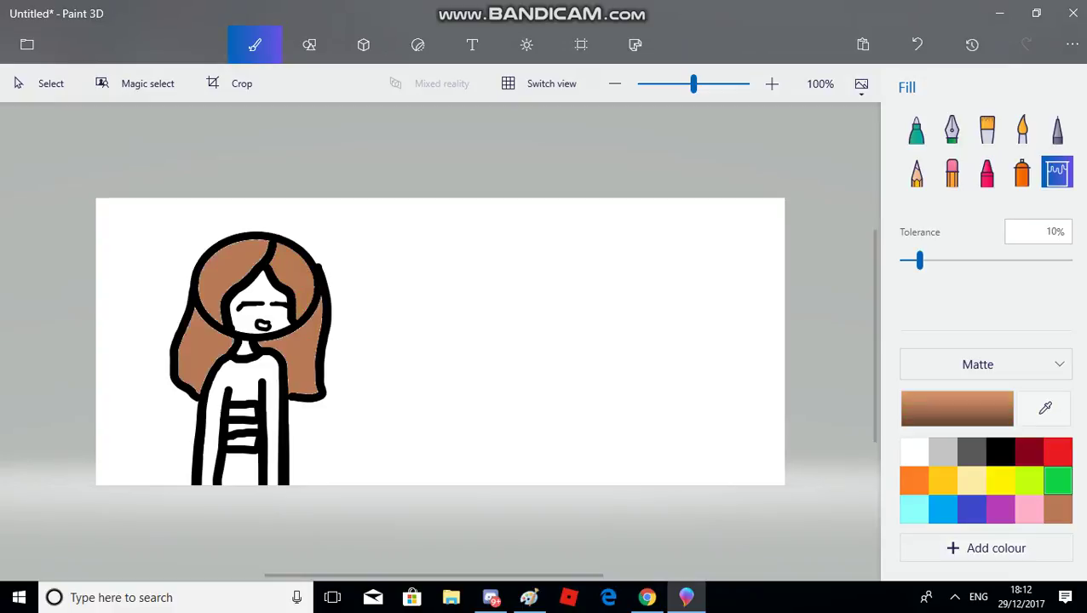
Fill the figure's sweater, including the sleeves and the area below the stripes, with light blue.
left_click(972, 508)
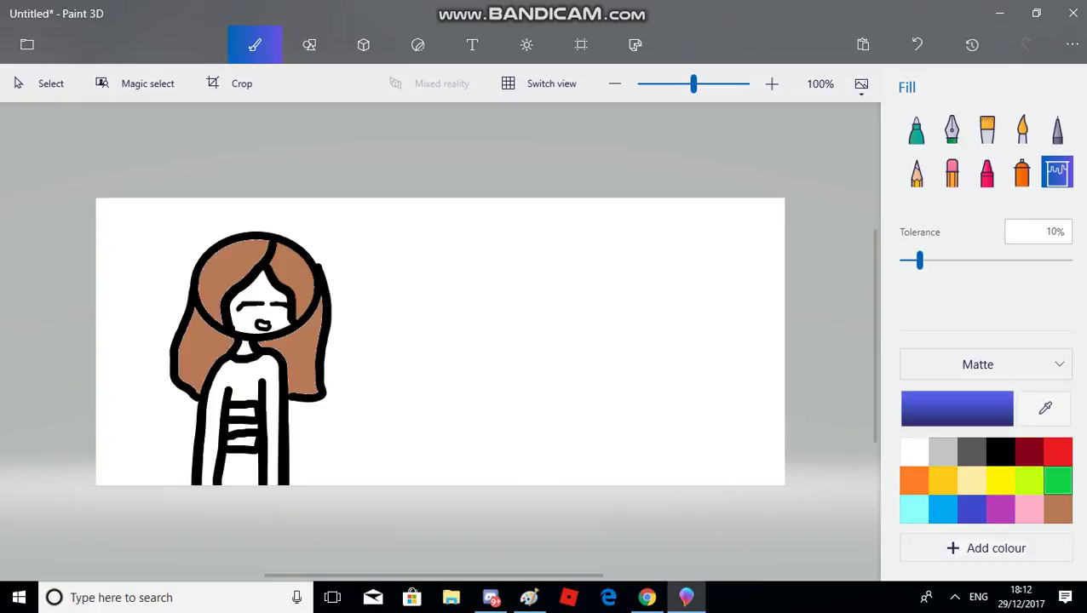
left_click(943, 508)
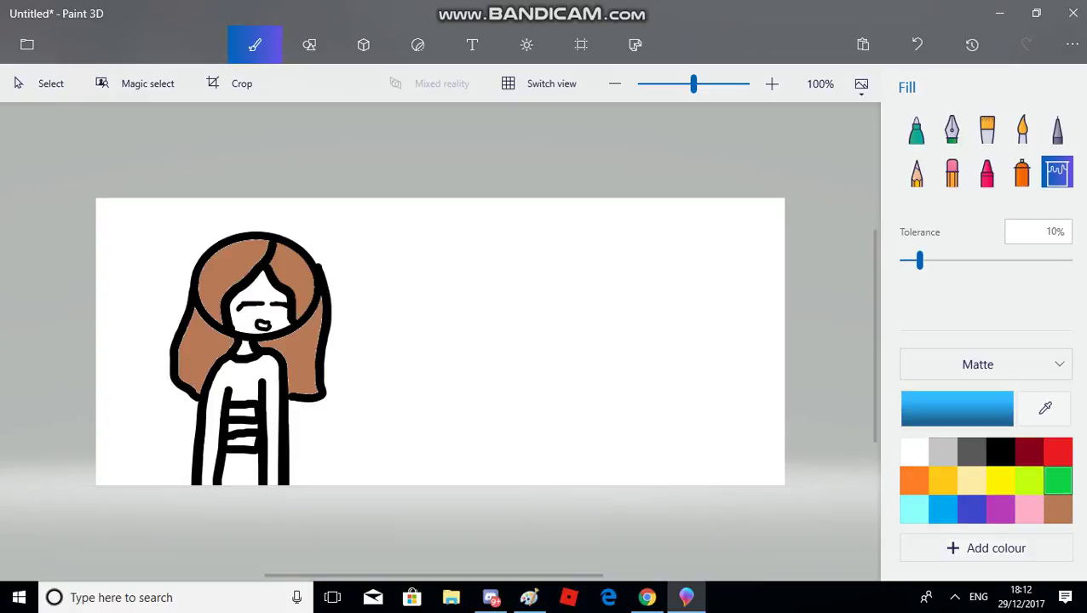
left_click(213, 409)
left_click(238, 468)
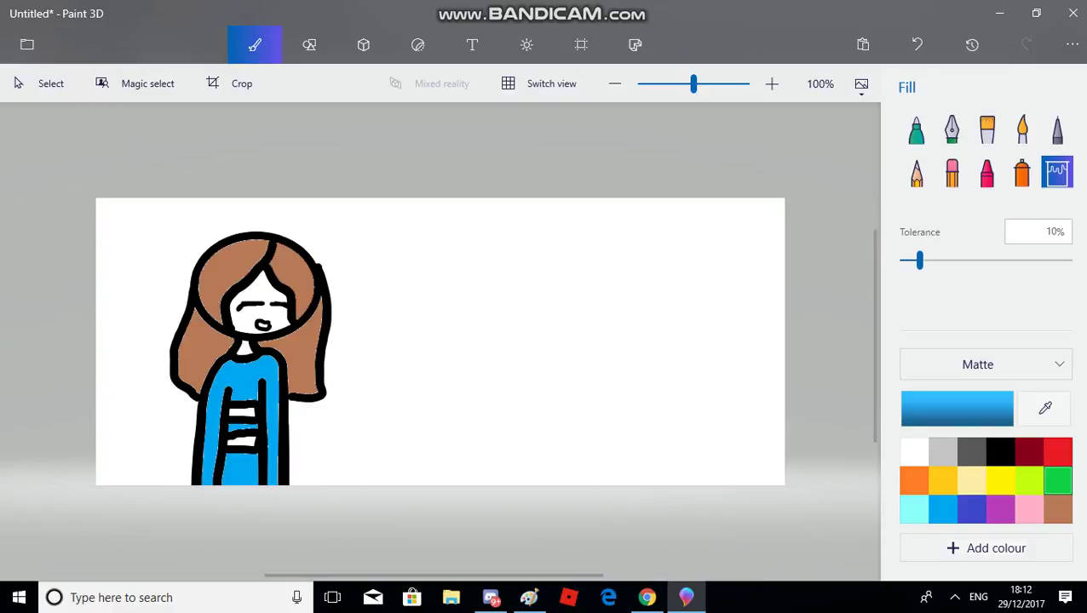
Fill the upper and lower chest stripes of the blue sweater with purple.
left_click(242, 412)
left_click(1000, 508)
left_click(241, 412)
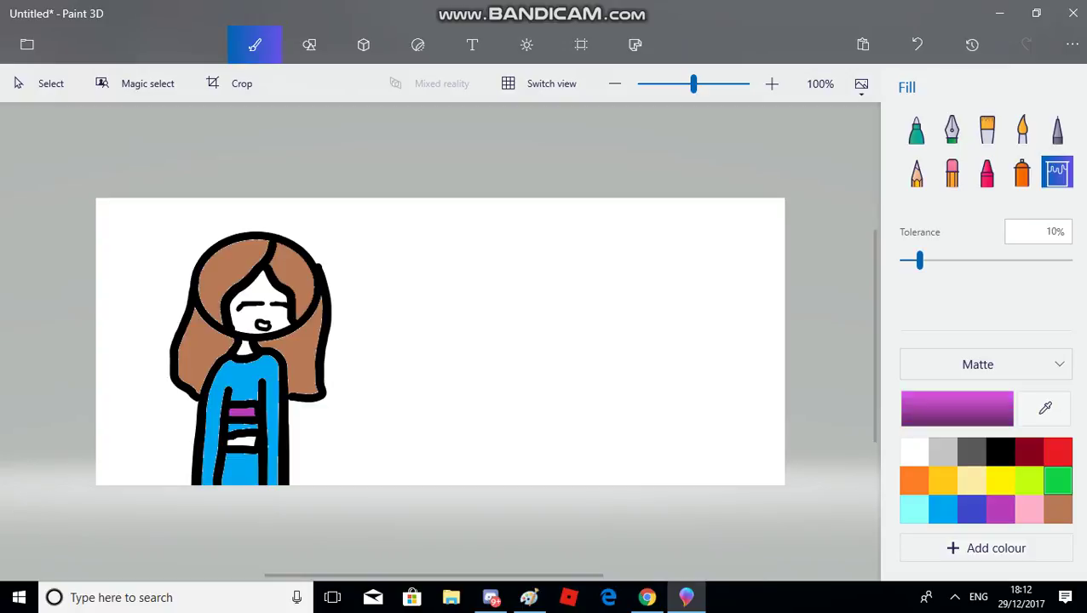
left_click(241, 440)
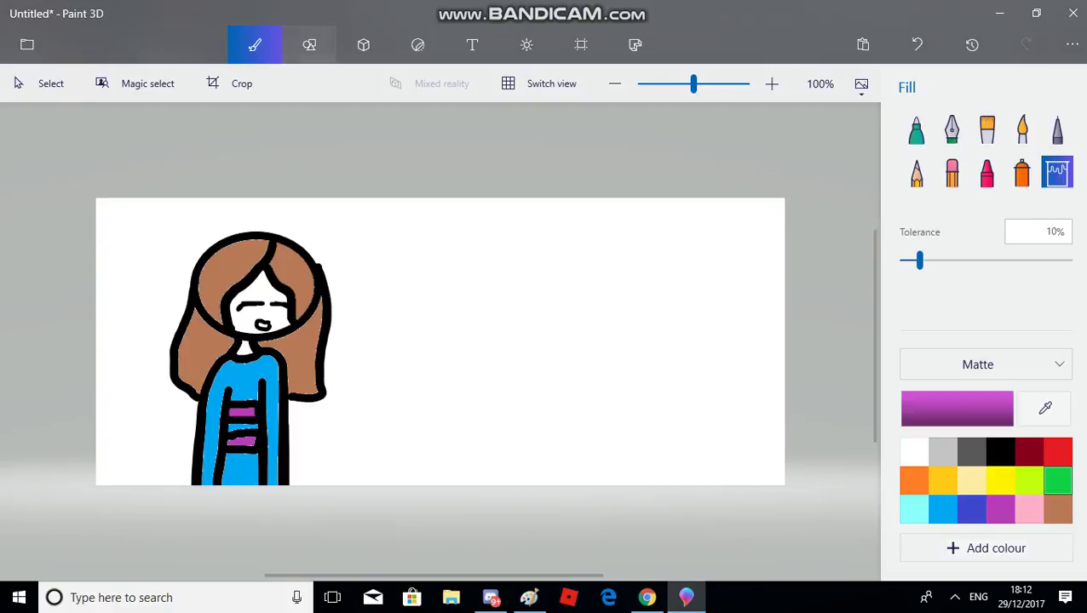
Add an unfilled circle with a black 10 px outline as a second head in the canvas's upper right, about as large as the first head.
left_click(309, 45)
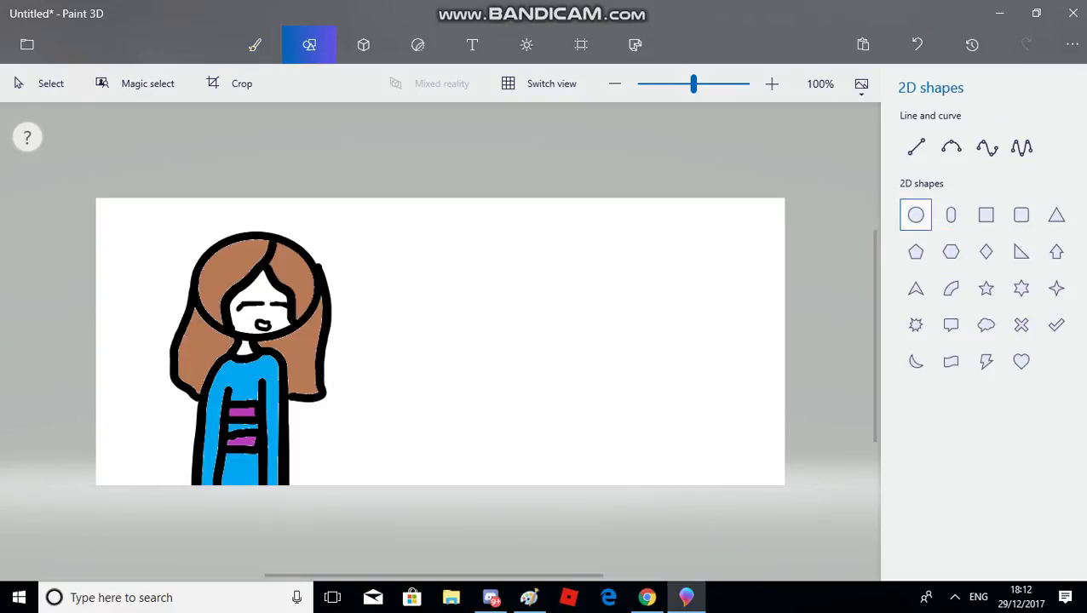
left_click_drag(636, 292, 785, 419)
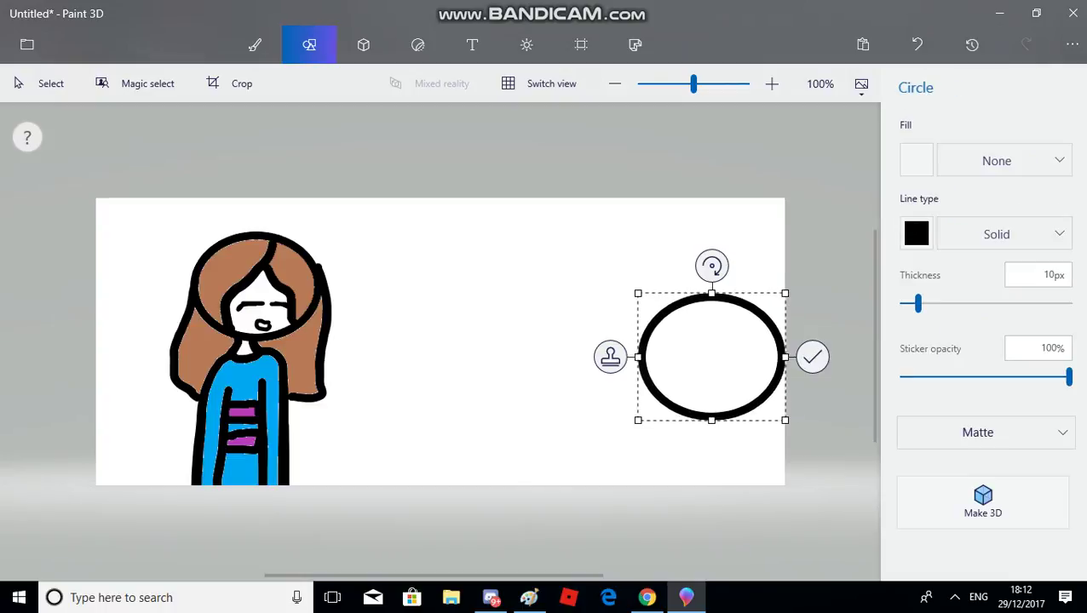
left_click_drag(711, 356, 646, 299)
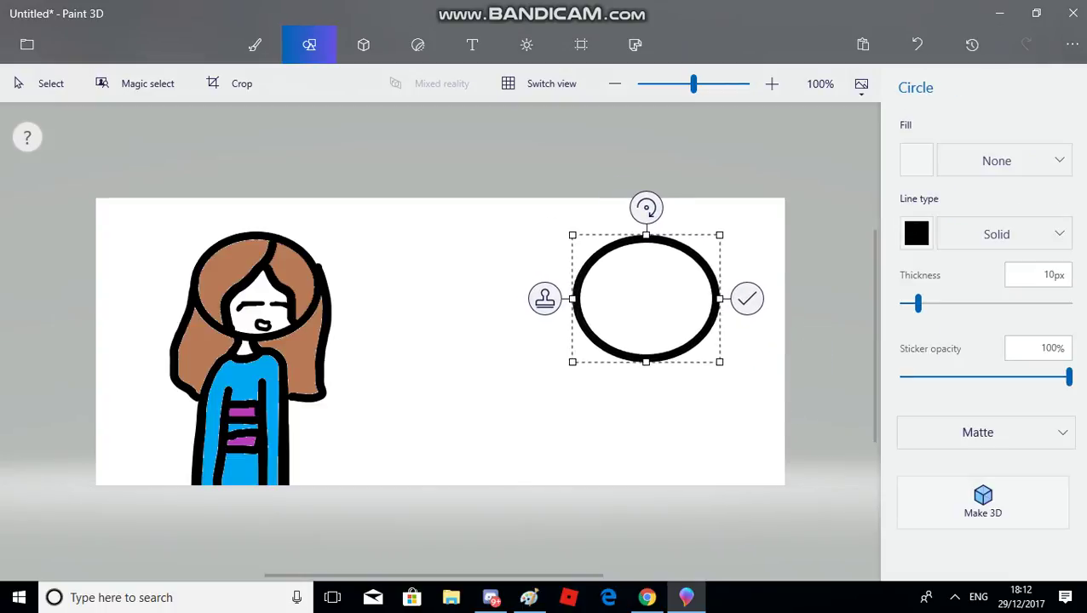
left_click_drag(719, 298, 694, 299)
left_click_drag(633, 362, 633, 341)
mouse_move(633, 287)
left_mouse_down()
mouse_move(655, 290)
mouse_move(648, 280)
left_mouse_up()
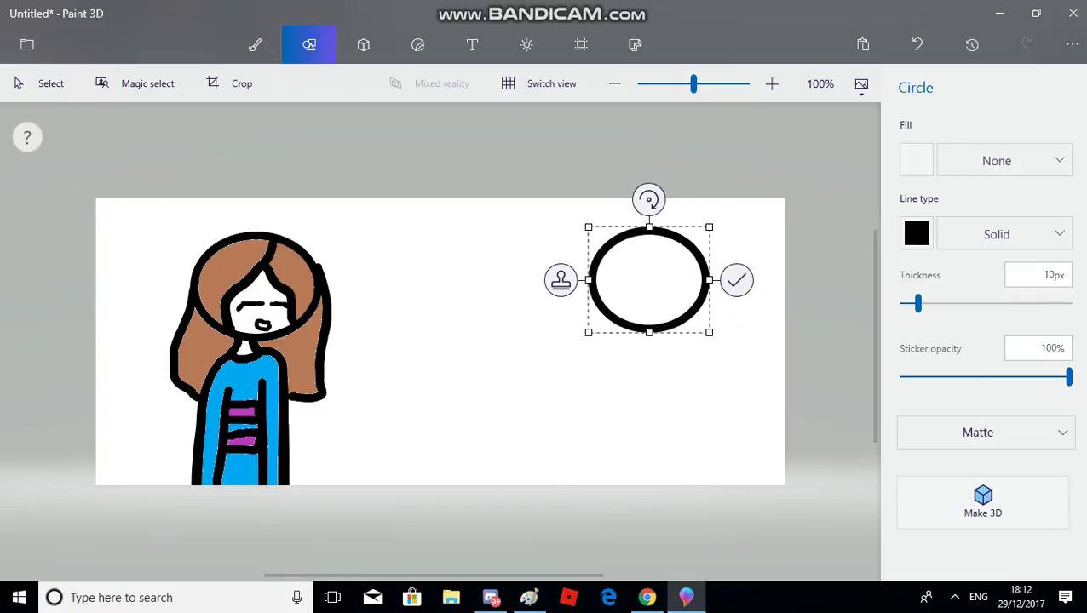
left_click(737, 279)
Draw a wavy hair parting line with the marker from the second head's top to its lower right edge and recolour it black.
left_click(255, 44)
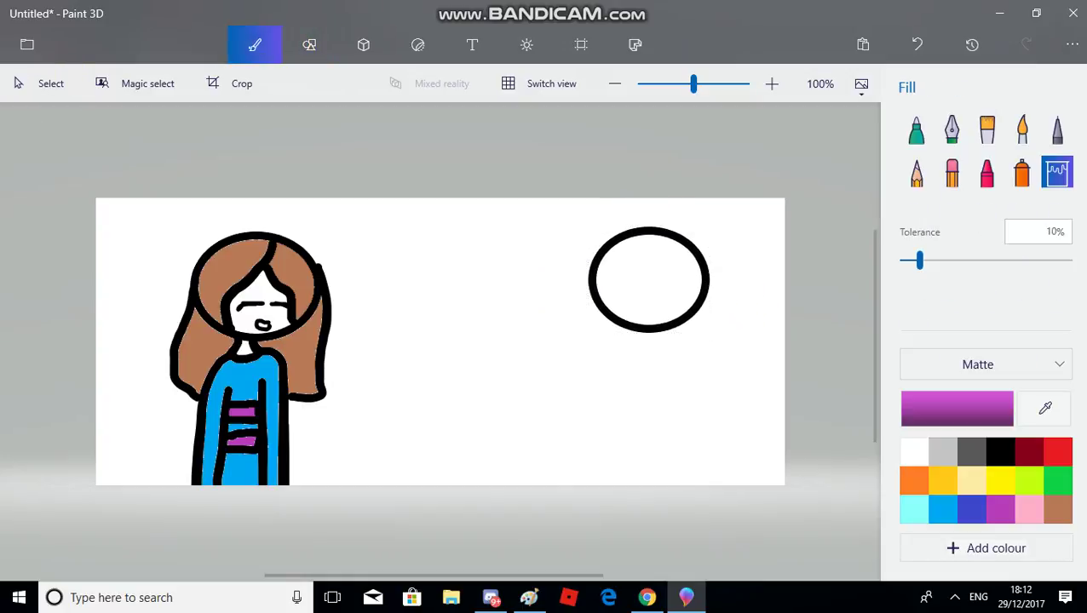
left_click(916, 129)
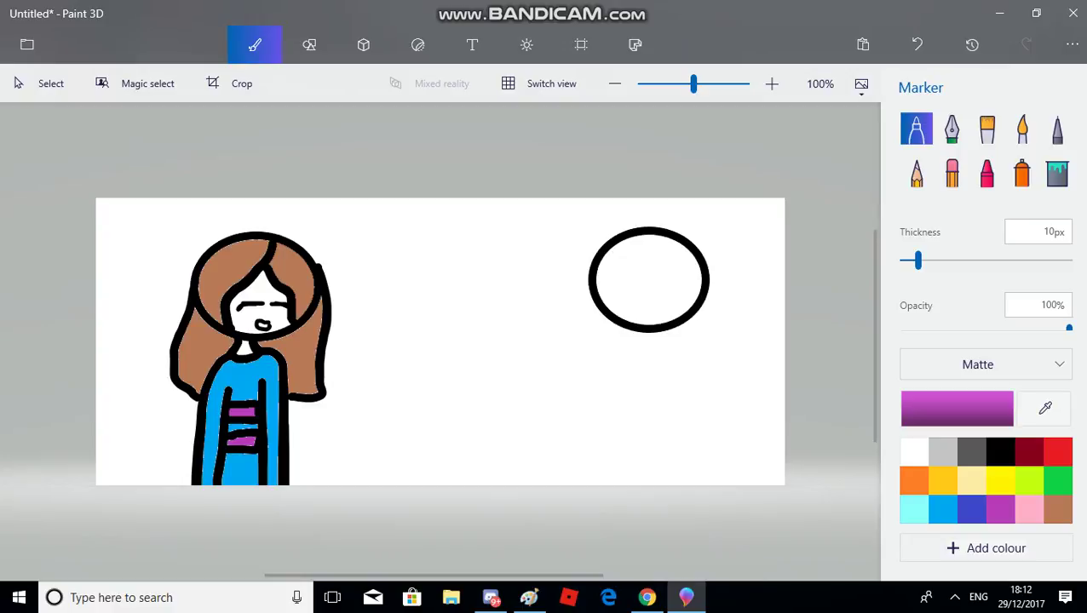
left_click_drag(641, 230, 677, 320)
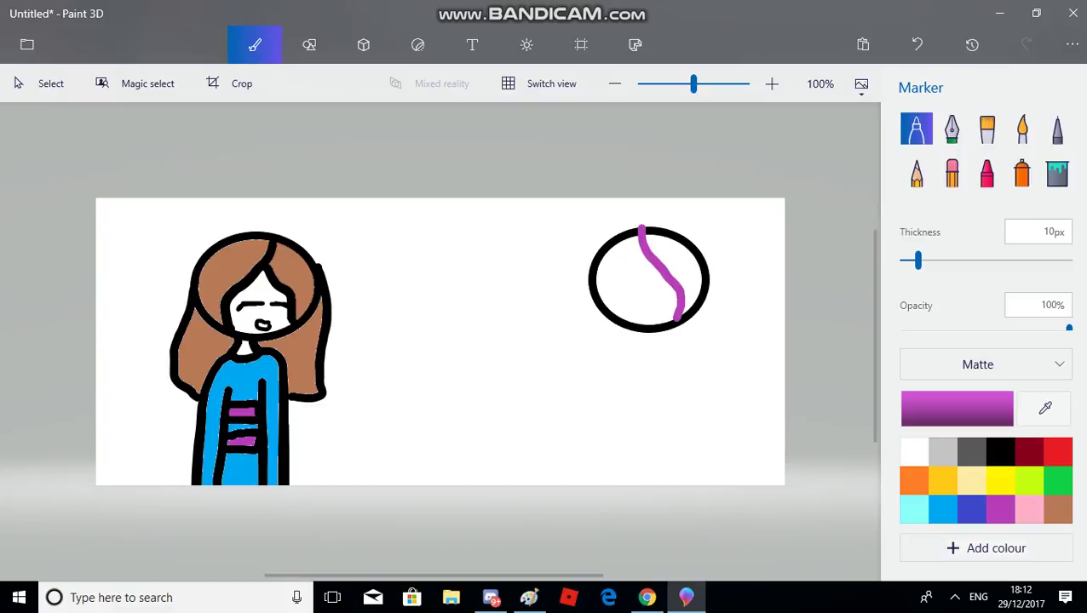
left_click(971, 451)
left_click(1000, 451)
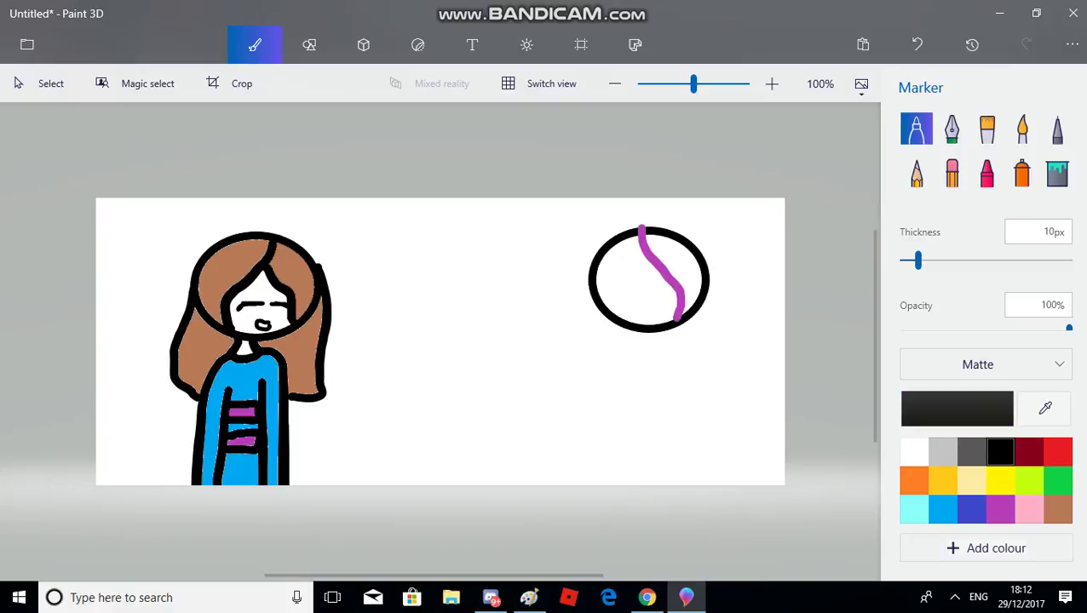
left_click(1056, 173)
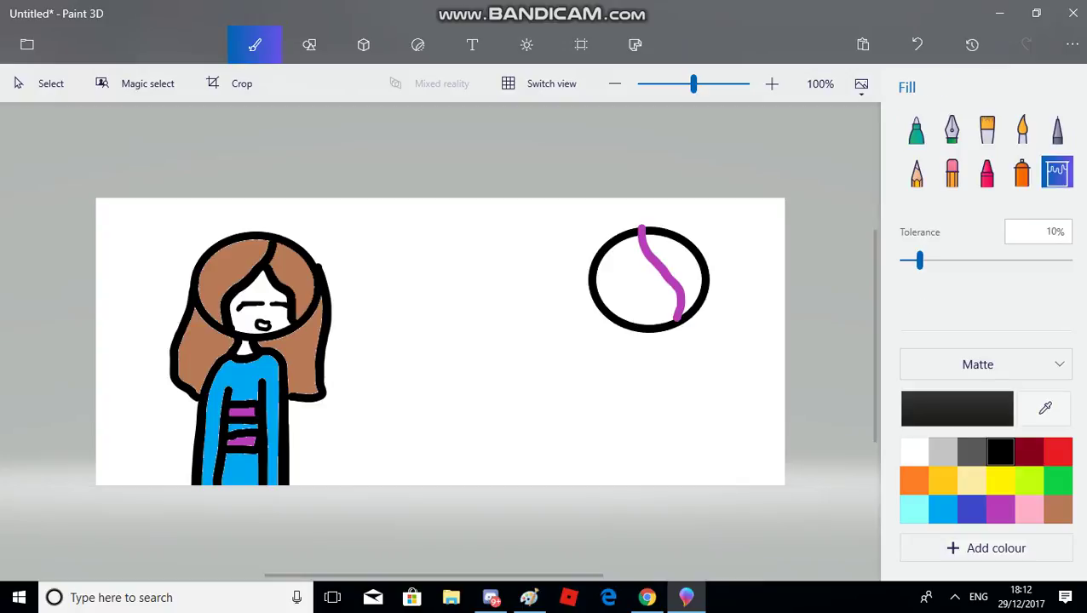
left_click(660, 273)
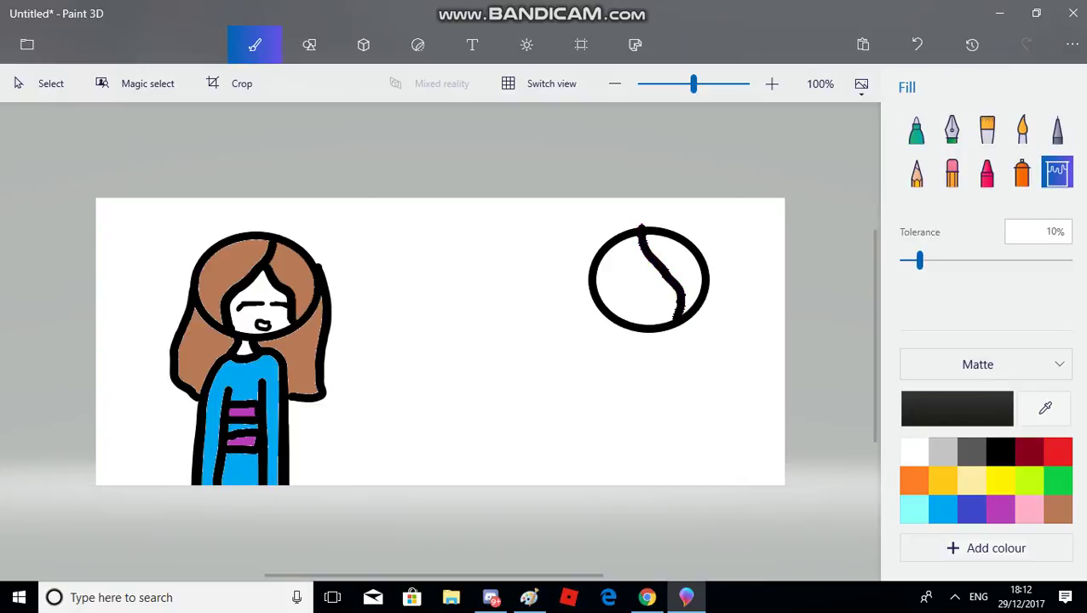
Draw a second black fringe line with the marker, curving from the middle of the parting to the second head's lower left edge.
left_click(916, 128)
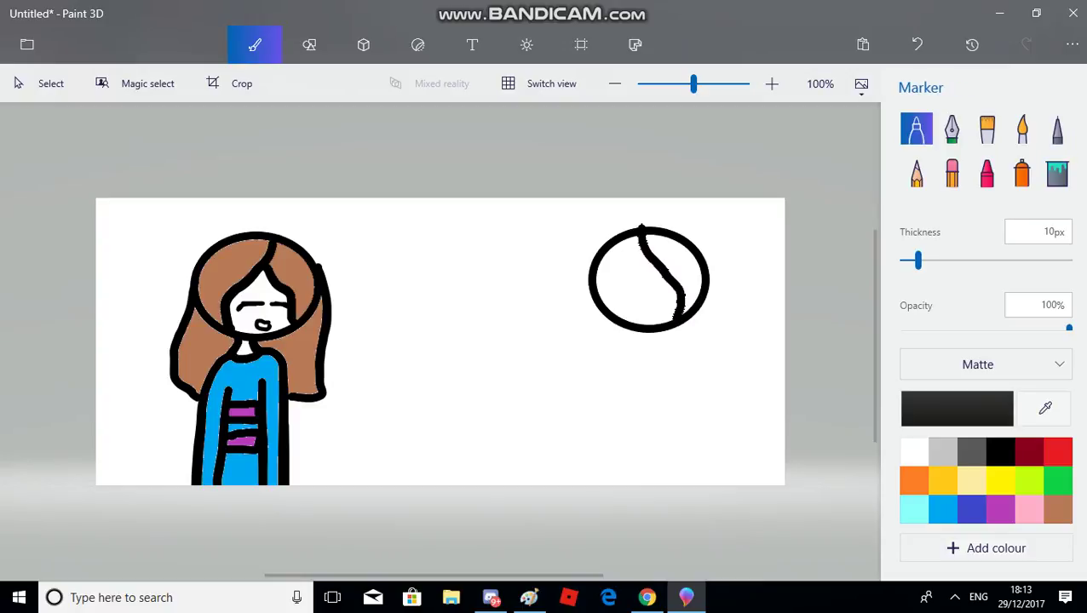
left_click(662, 260)
mouse_move(660, 262)
left_mouse_down()
mouse_move(628, 280)
mouse_move(615, 315)
mouse_move(648, 304)
left_mouse_up()
key("ctrl+z")
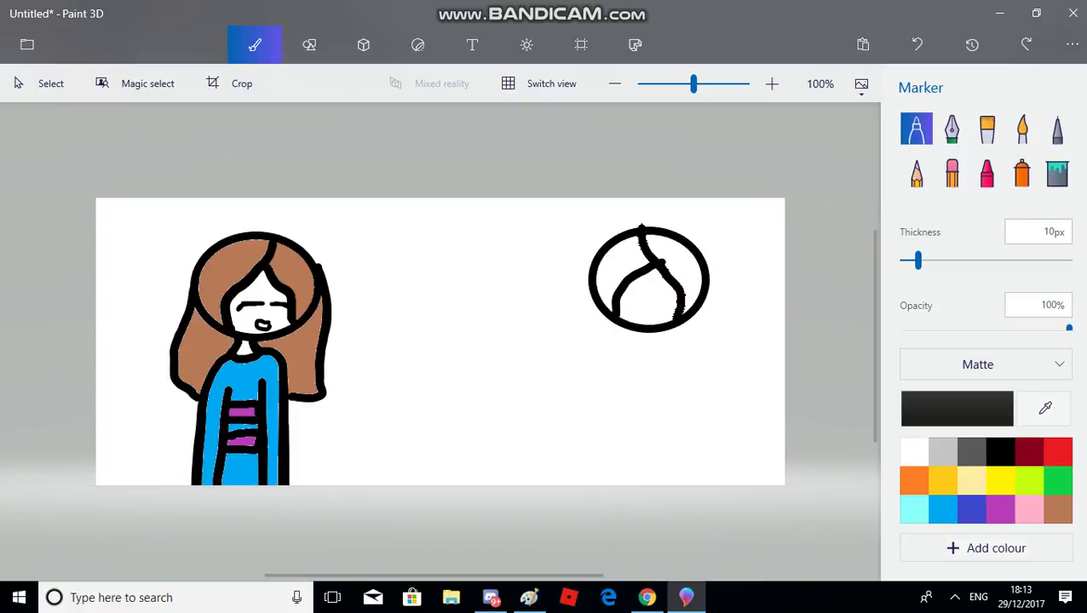
Set the marker thickness to 5 px and draw the second figure's eyes, square eyepiece, smiling mouth, neck and left body side.
left_click_drag(917, 261, 909, 260)
mouse_move(642, 302)
left_mouse_down()
mouse_move(623, 304)
mouse_move(623, 288)
mouse_move(642, 301)
mouse_move(624, 305)
mouse_move(662, 300)
left_mouse_up()
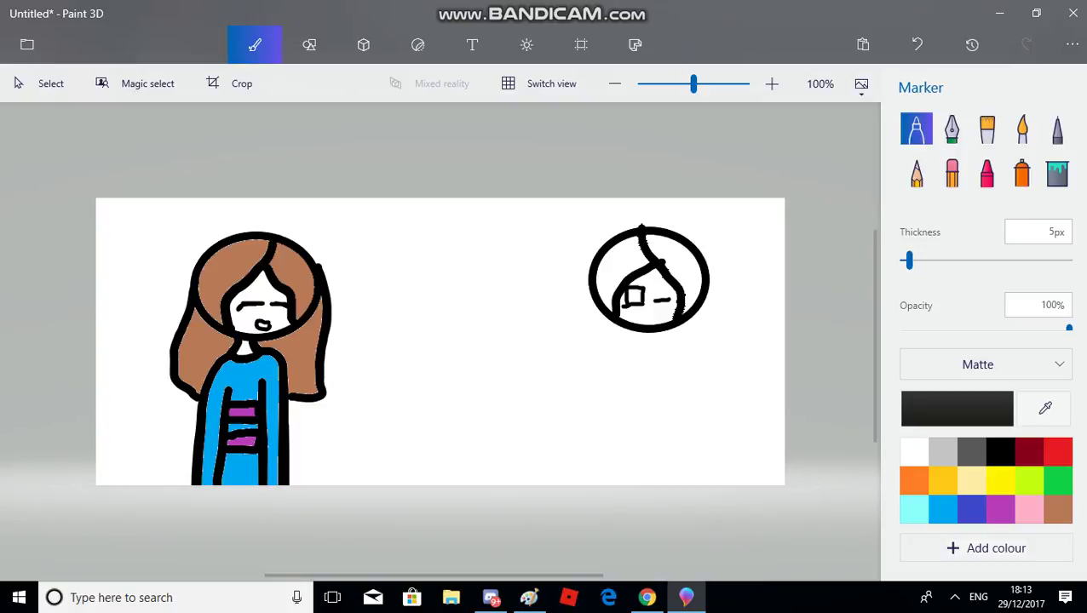
mouse_move(652, 310)
left_mouse_down()
mouse_move(633, 311)
mouse_move(661, 319)
mouse_move(632, 336)
mouse_move(655, 335)
mouse_move(597, 390)
mouse_move(599, 484)
left_mouse_up()
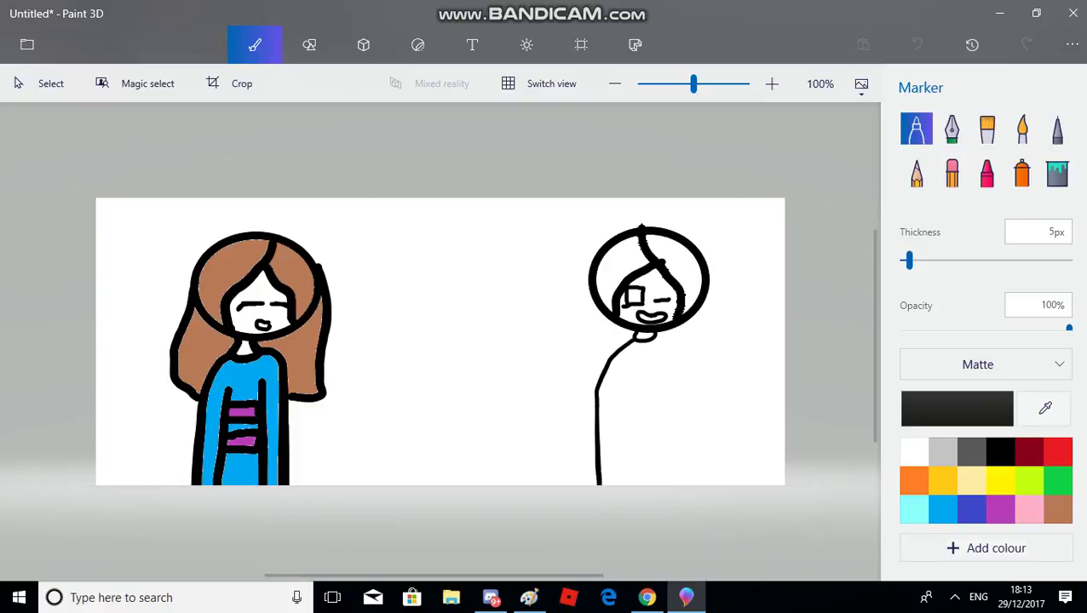
Draw the second figure's right body side and the inner lines of both arms in black.
mouse_move(656, 333)
left_mouse_down()
mouse_move(680, 394)
mouse_move(686, 483)
left_mouse_up()
left_click_drag(619, 387, 619, 484)
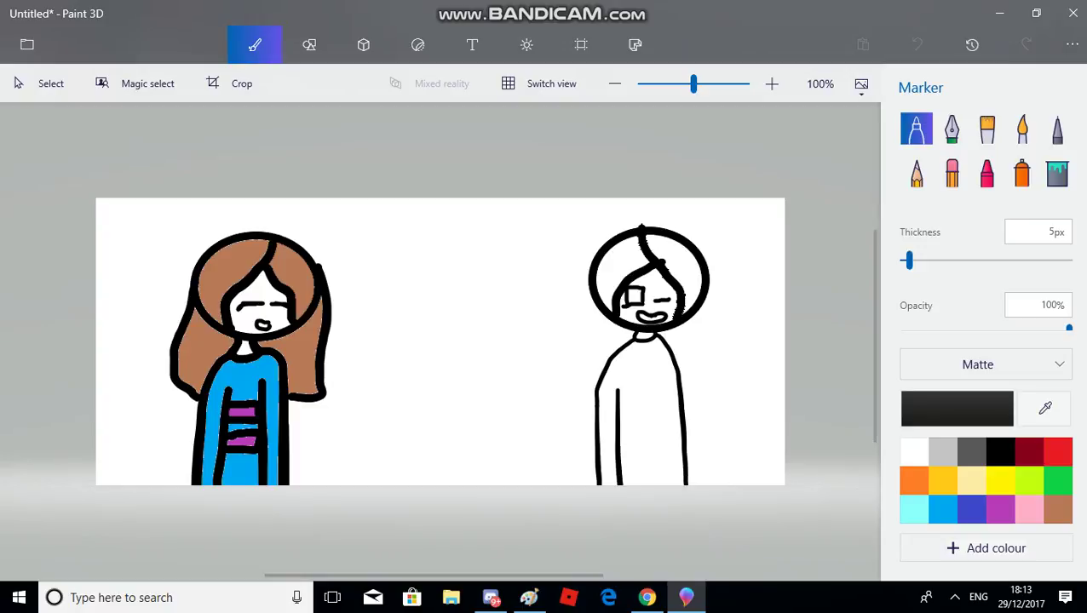
left_click_drag(625, 365, 622, 474)
left_click_drag(660, 352, 669, 484)
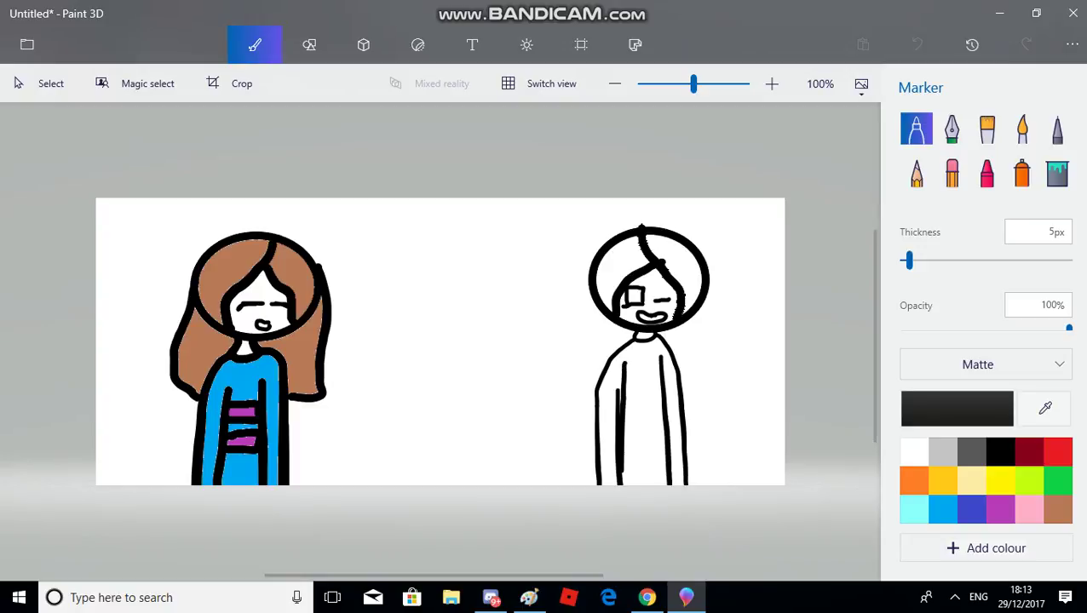
Fill the second figure's whole sweater with green.
left_click(1056, 480)
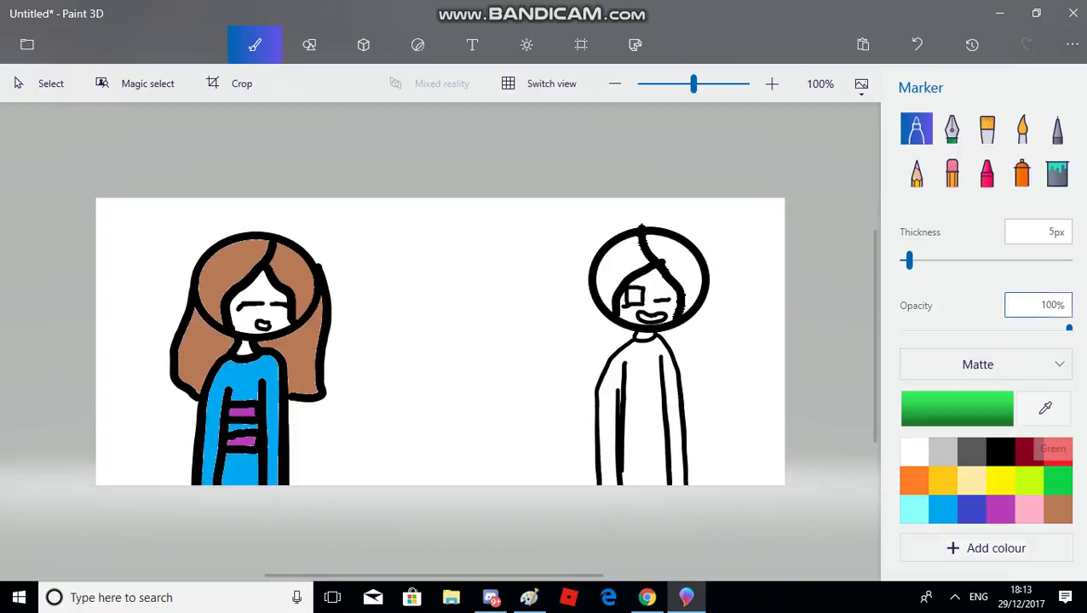
left_click(1057, 173)
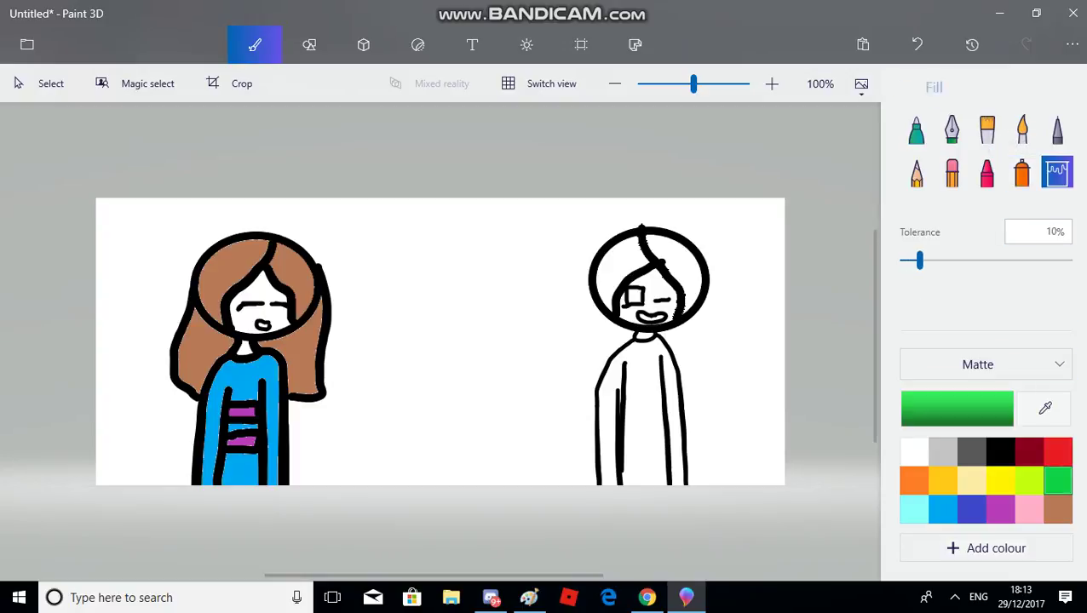
left_click(645, 409)
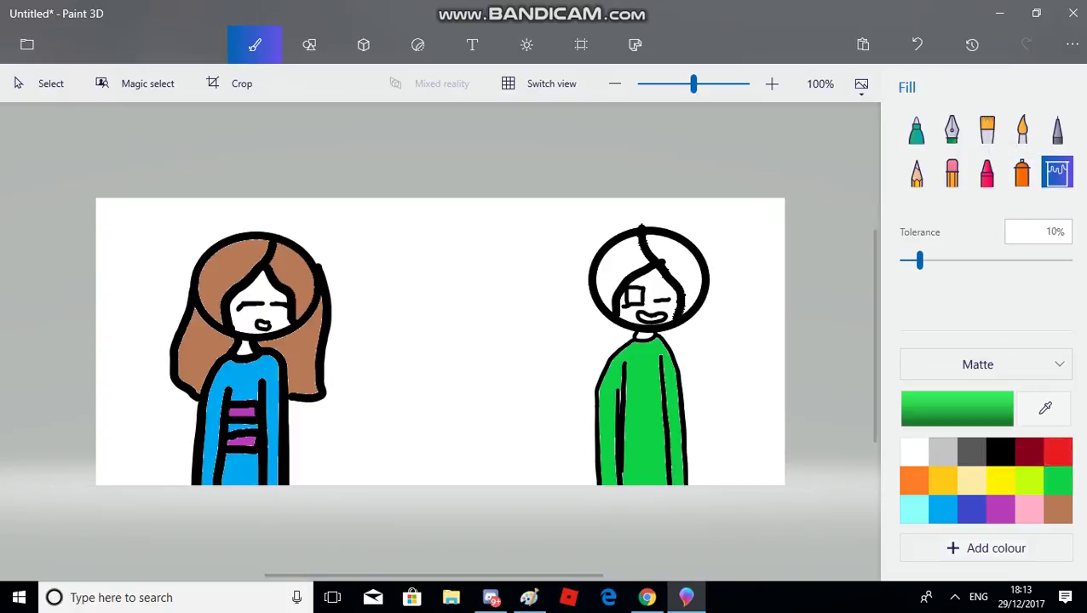
Fill both halves of the second figure's hair inside the head circle with brown and switch to the black marker.
left_click(1057, 509)
left_click(681, 272)
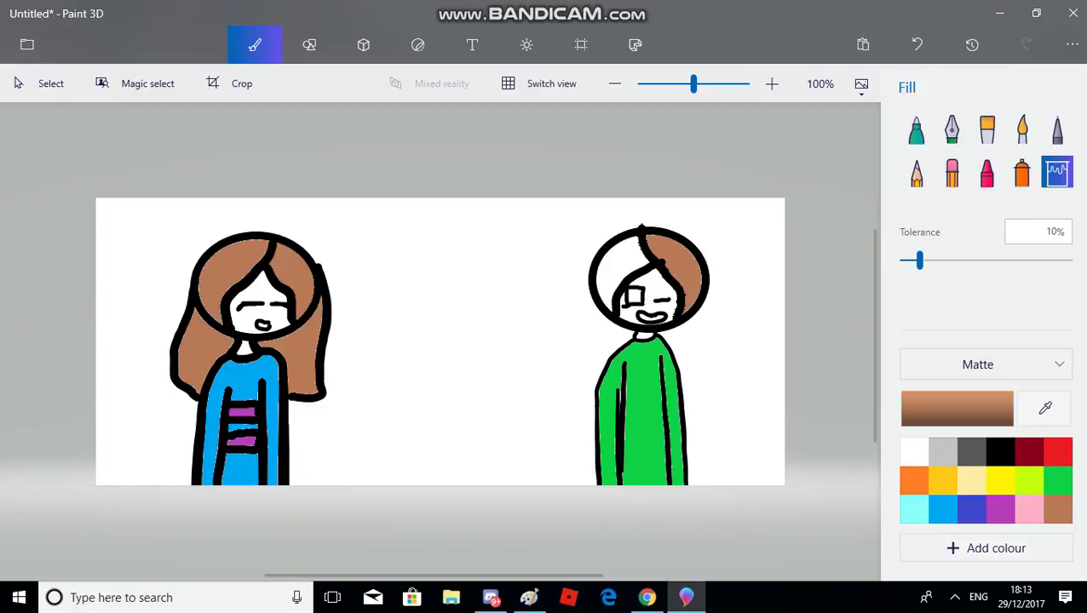
left_click(613, 273)
left_click(916, 129)
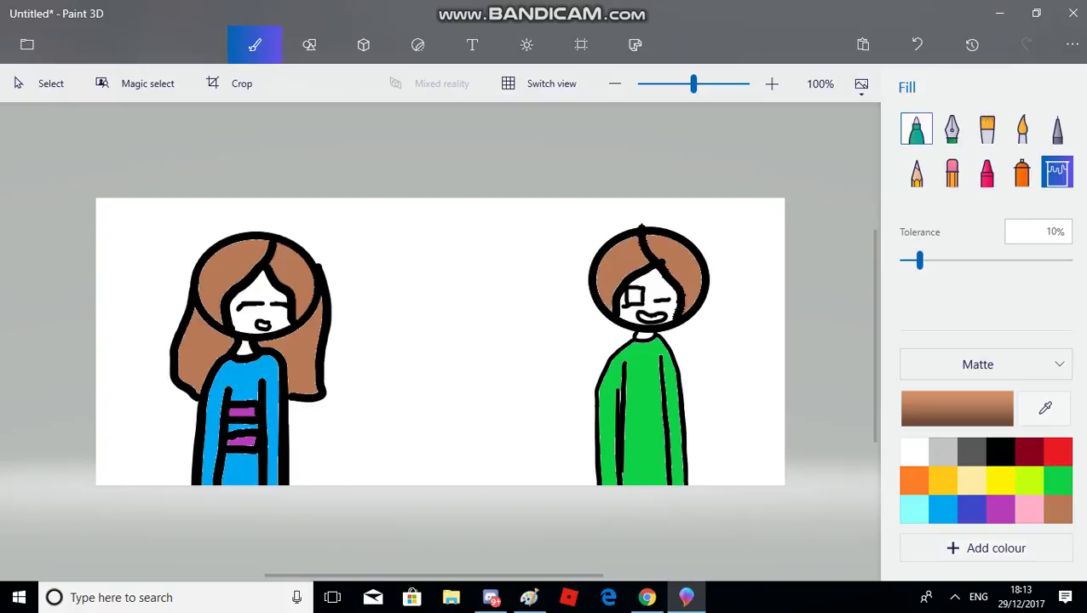
left_click(999, 451)
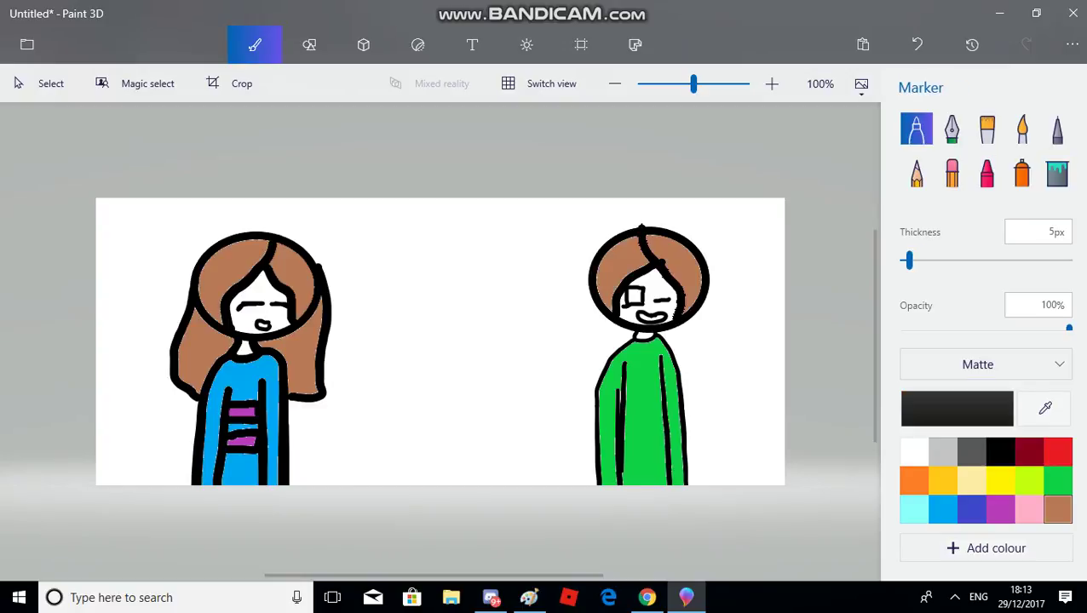
mouse_move(585, 276)
left_mouse_down()
mouse_move(585, 339)
mouse_move(566, 422)
mouse_move(581, 430)
left_mouse_up()
key("ctrl+z")
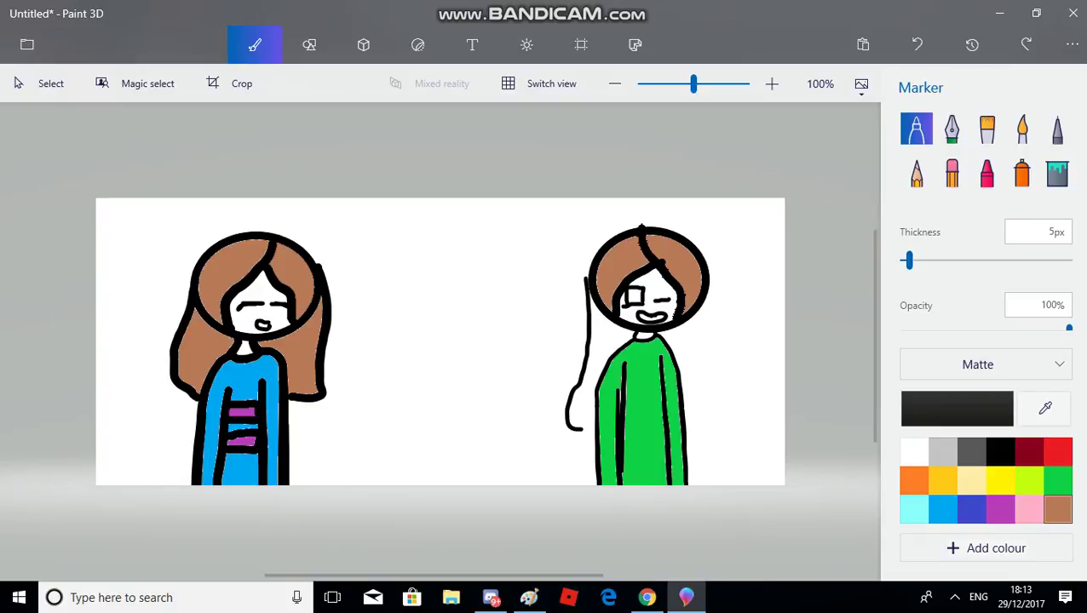
key("ctrl+z")
key("ctrl+z")
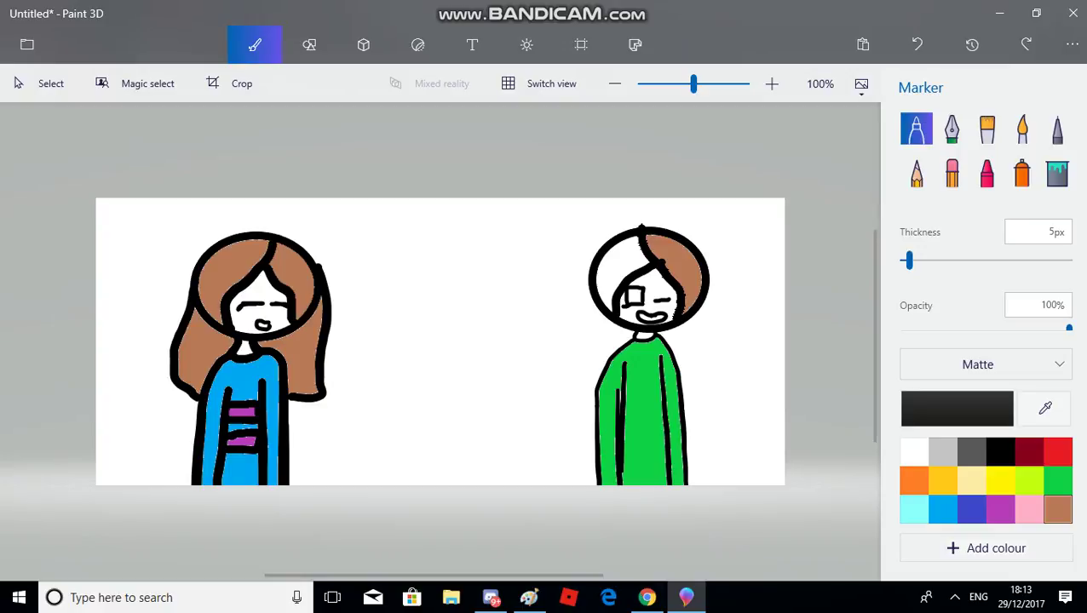
key("ctrl+y")
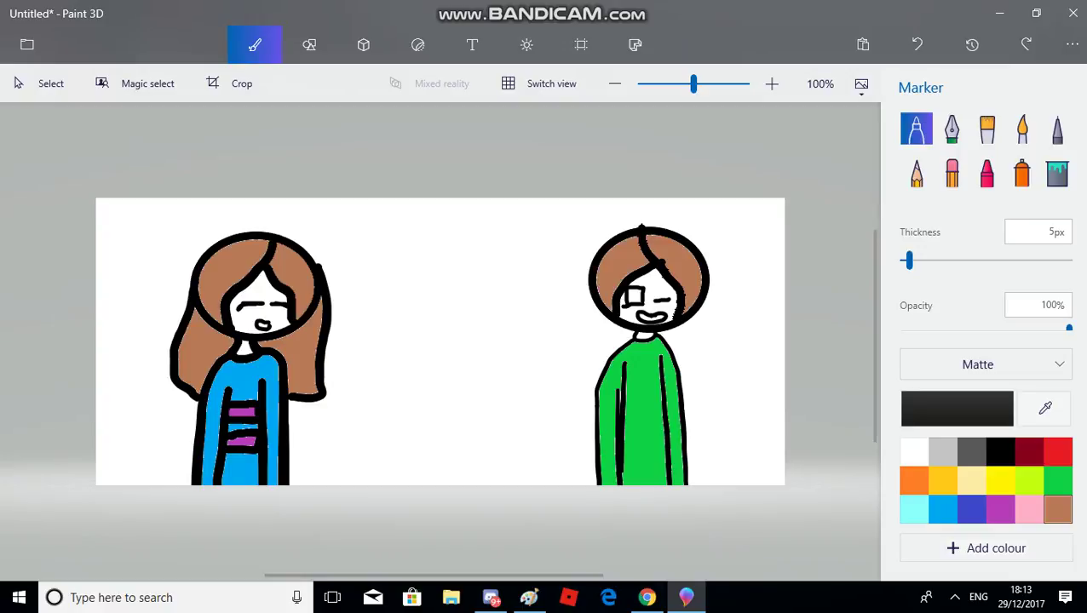
Draw black outlines of long hair from both sides of the second figure's head to the sweater's outer edges.
mouse_move(589, 281)
left_mouse_down()
mouse_move(575, 367)
mouse_move(596, 378)
left_mouse_up()
mouse_move(705, 266)
left_mouse_down()
mouse_move(725, 387)
mouse_move(682, 403)
left_mouse_up()
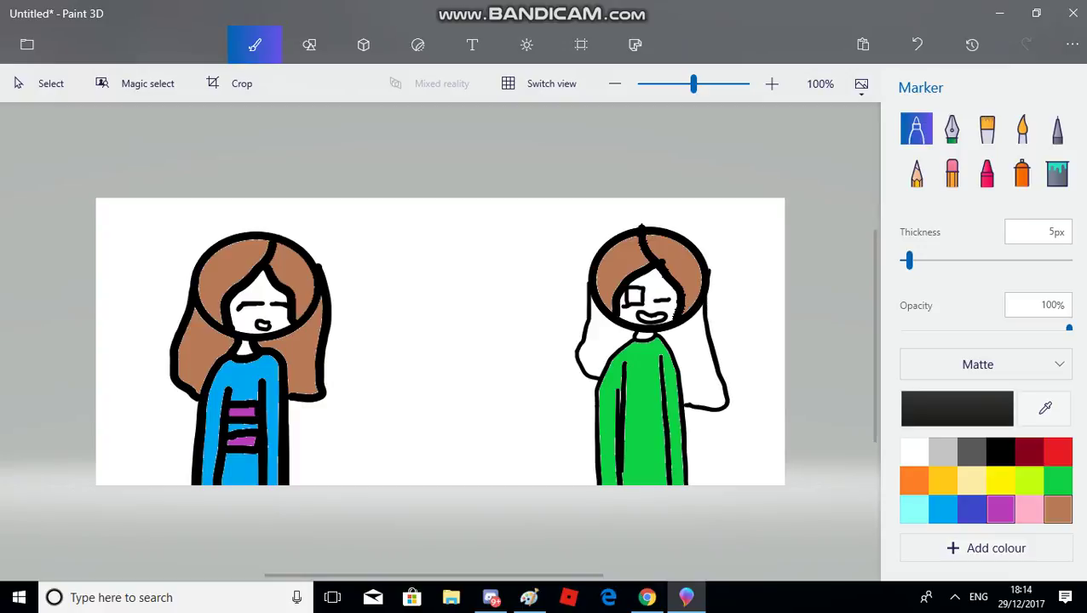
mouse_move(641, 6)
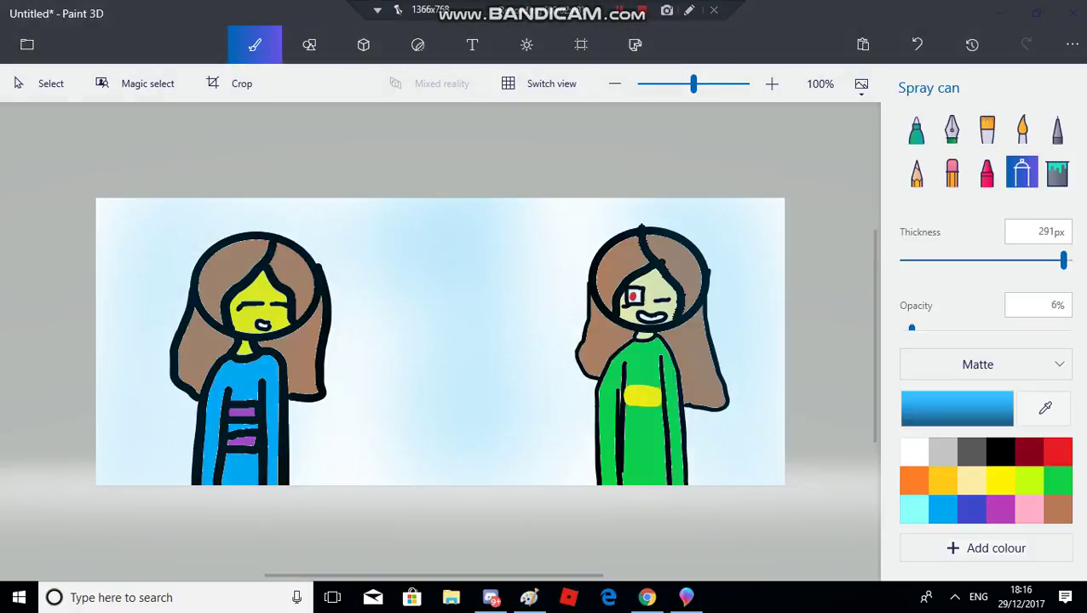
Undo the blue background spray and spray red lightly over the canvas half around the first figure.
key("ctrl+z")
key("ctrl+z")
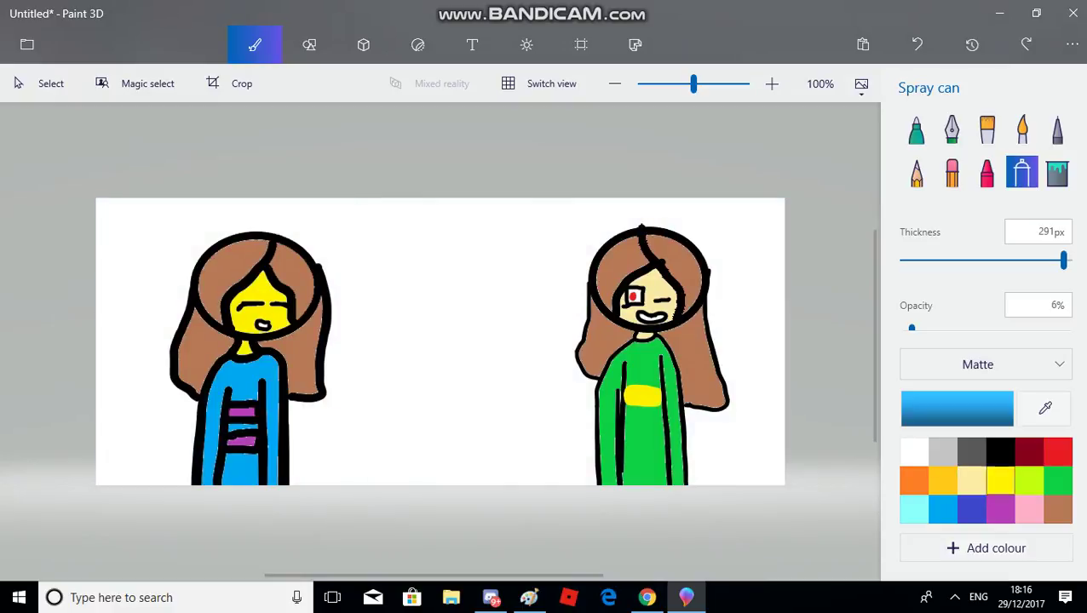
left_click(1056, 451)
mouse_move(383, 221)
left_mouse_down()
mouse_move(362, 460)
mouse_move(196, 273)
mouse_move(158, 417)
mouse_move(137, 409)
mouse_move(200, 247)
mouse_move(298, 391)
mouse_move(345, 264)
left_mouse_up()
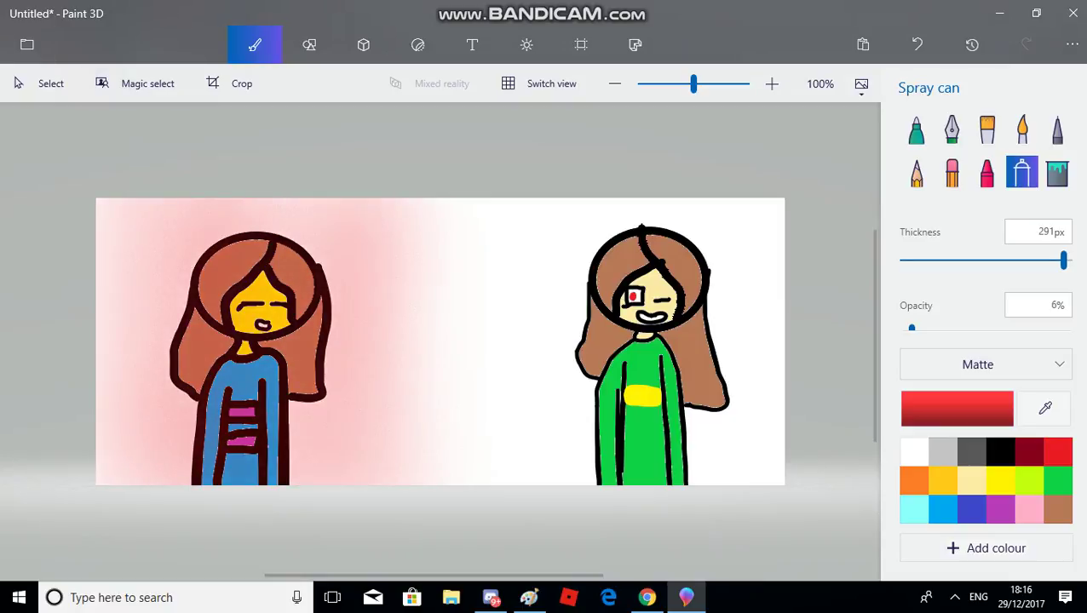
Spray black lightly over the second figure's half of the canvas and red over the transition between the two halves.
left_click(1000, 451)
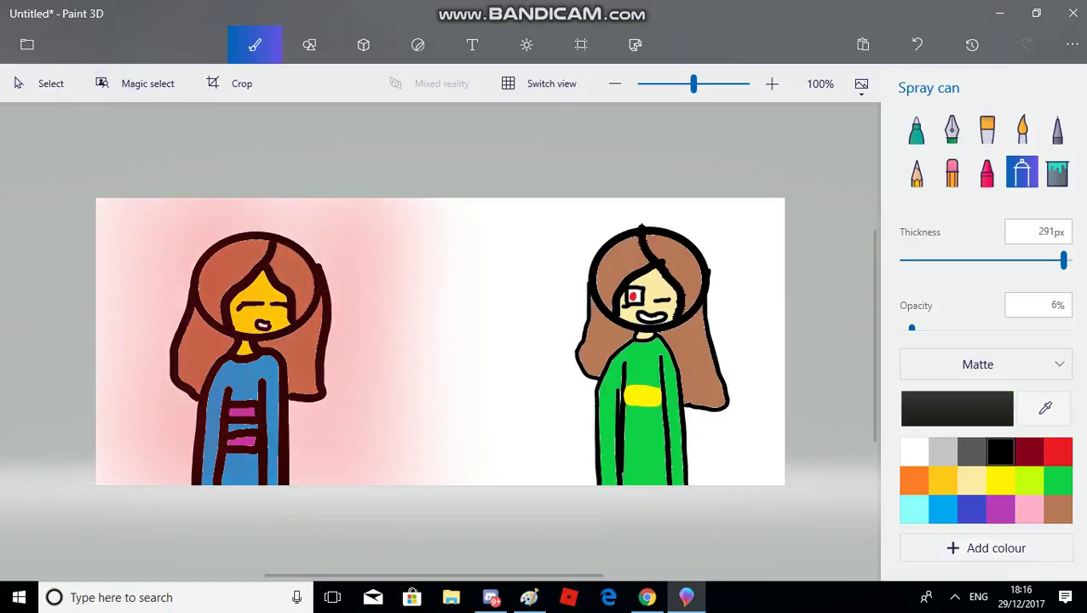
mouse_move(418, 341)
left_mouse_down()
mouse_move(767, 341)
mouse_move(374, 332)
left_mouse_up()
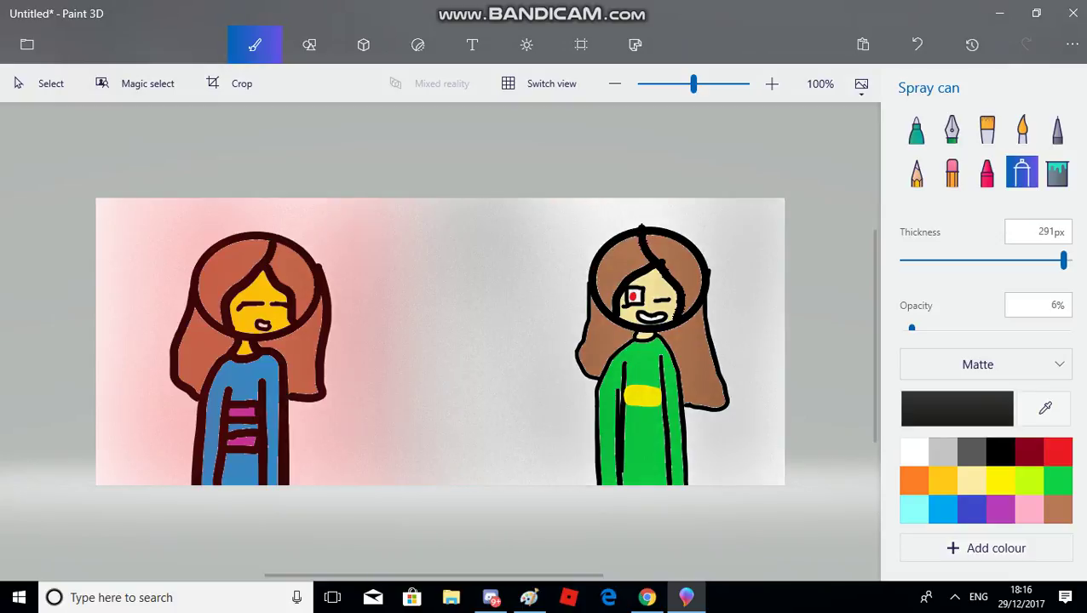
left_click(1057, 452)
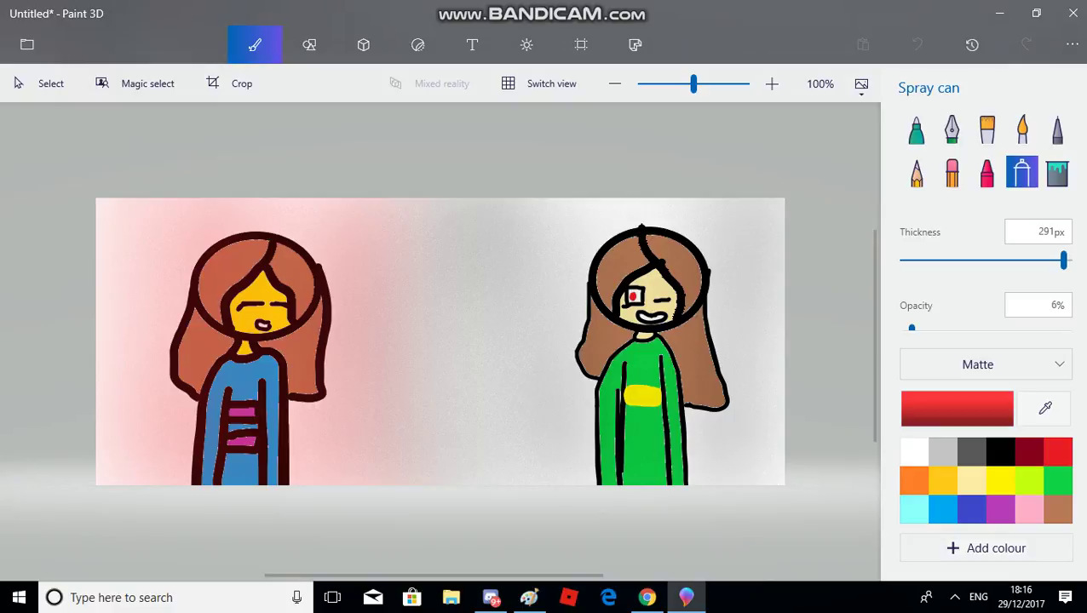
left_click_drag(421, 349, 400, 392)
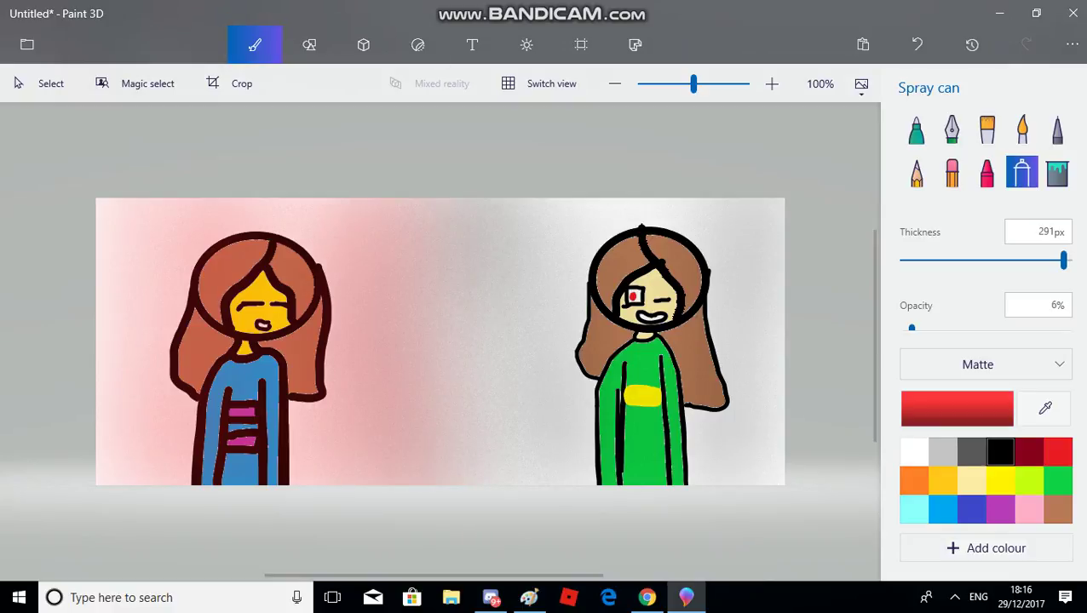
Spray a dense dark red vertical band over the middle of the canvas between the two figures.
left_click(1028, 451)
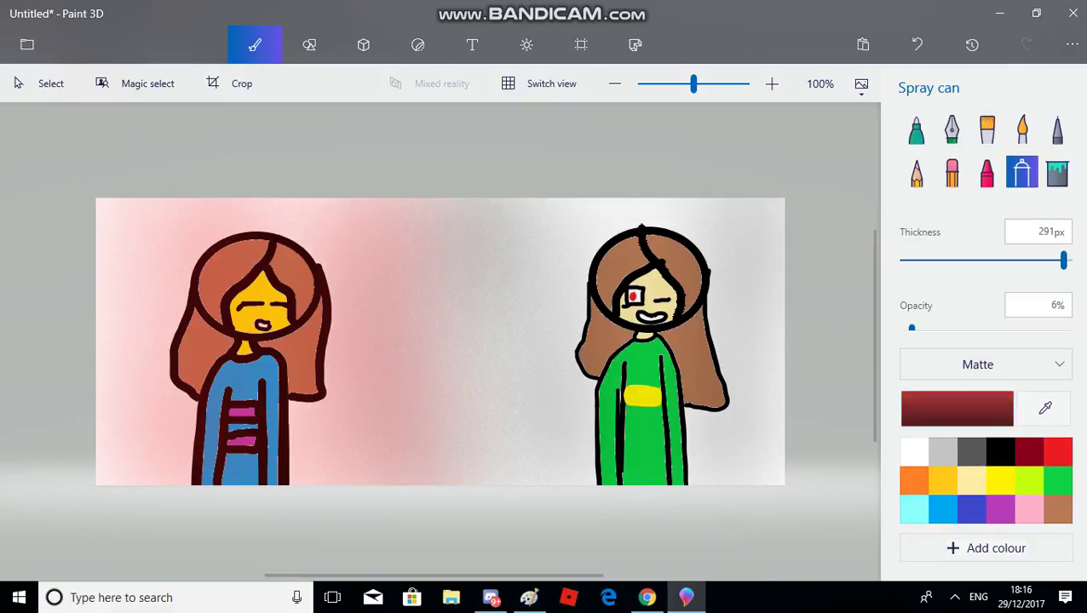
mouse_move(460, 341)
left_mouse_down()
mouse_move(457, 307)
mouse_move(431, 255)
mouse_move(422, 375)
mouse_move(430, 264)
mouse_move(443, 247)
mouse_move(447, 400)
mouse_move(459, 281)
mouse_move(464, 341)
mouse_move(464, 426)
mouse_move(442, 255)
mouse_move(443, 426)
left_mouse_up()
mouse_move(630, 5)
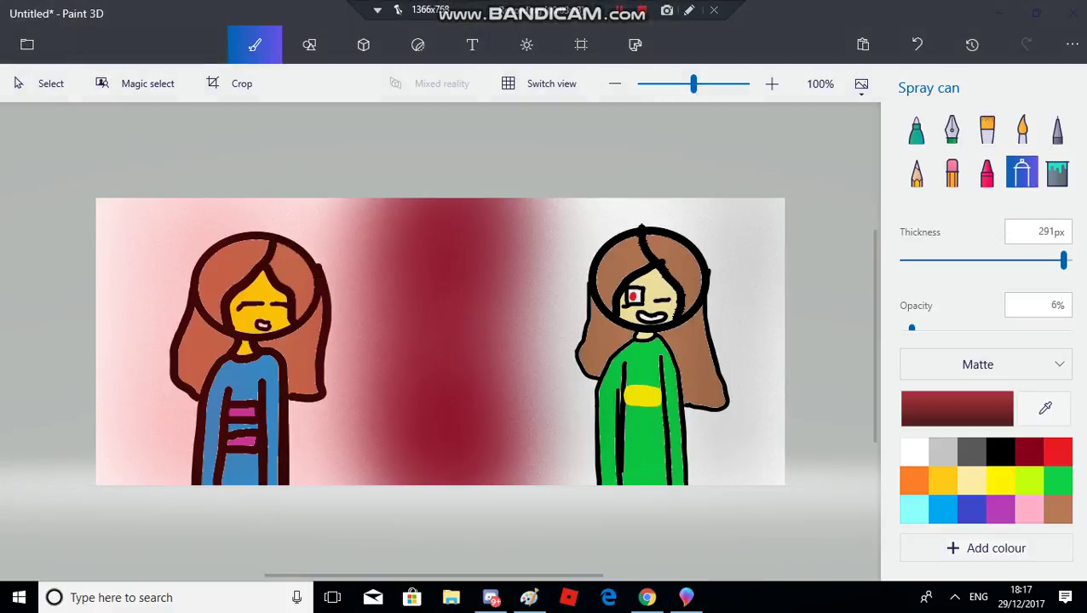